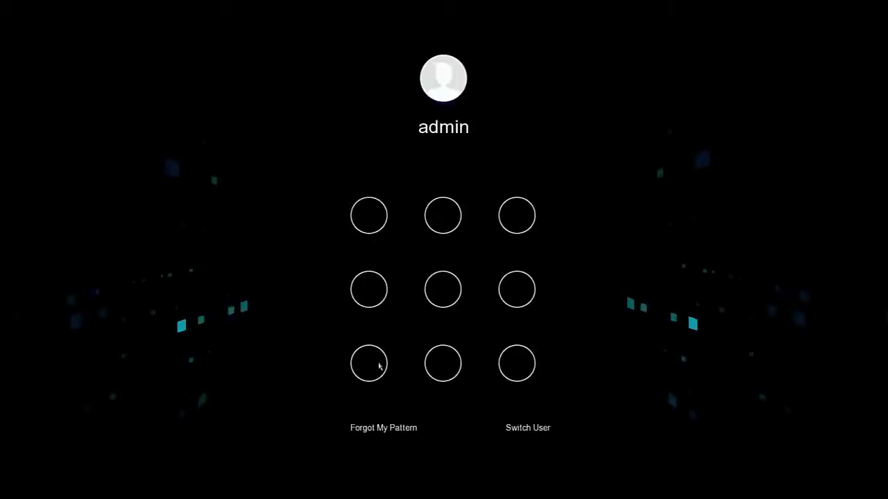
Step: Unlock the recorder with the pattern and go to the Maintenance pages
{"action": "mouse_move", "coordinate": [379, 367]}
{"action": "left_mouse_down"}
{"action": "mouse_move", "coordinate": [370, 363]}
{"action": "mouse_move", "coordinate": [375, 213]}
{"action": "mouse_move", "coordinate": [518, 214]}
{"action": "mouse_move", "coordinate": [517, 362]}
{"action": "left_mouse_up"}
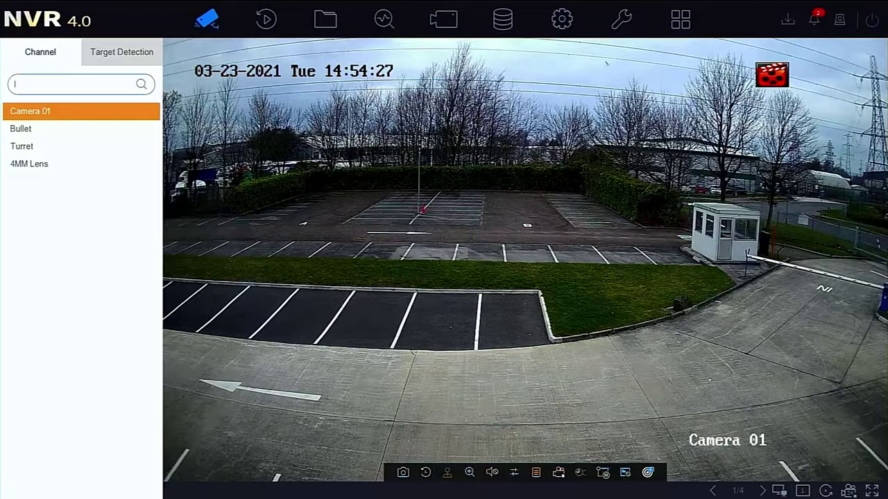
{"action": "left_click", "coordinate": [622, 25]}
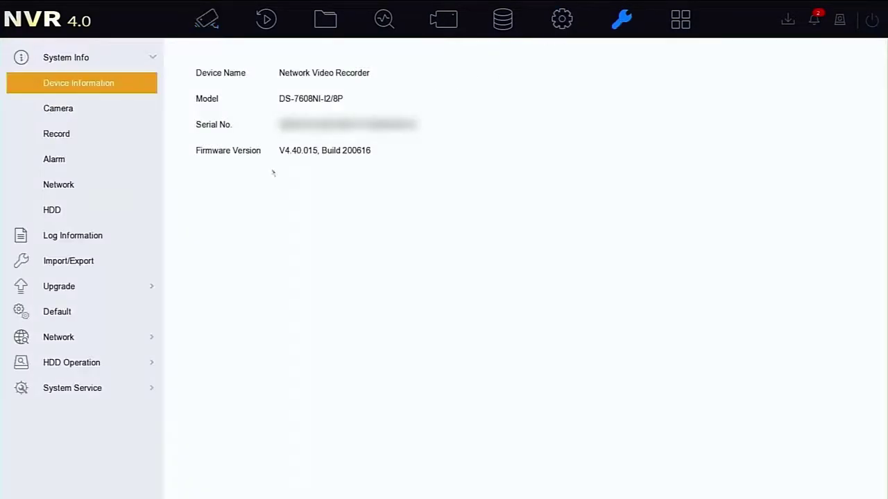
Step: In Log Information, set the range 07:00:00 to 15:59:59 on 2021-03-23 and search
{"action": "left_click", "coordinate": [107, 237]}
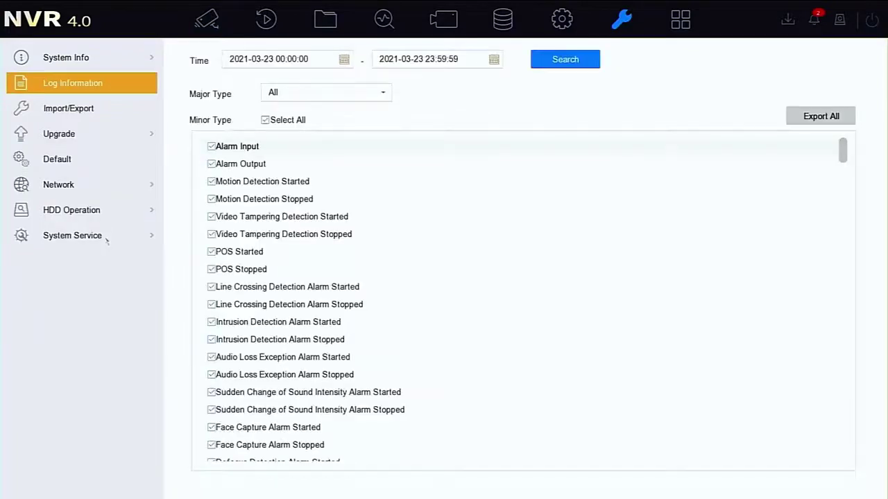
{"action": "left_click", "coordinate": [344, 61]}
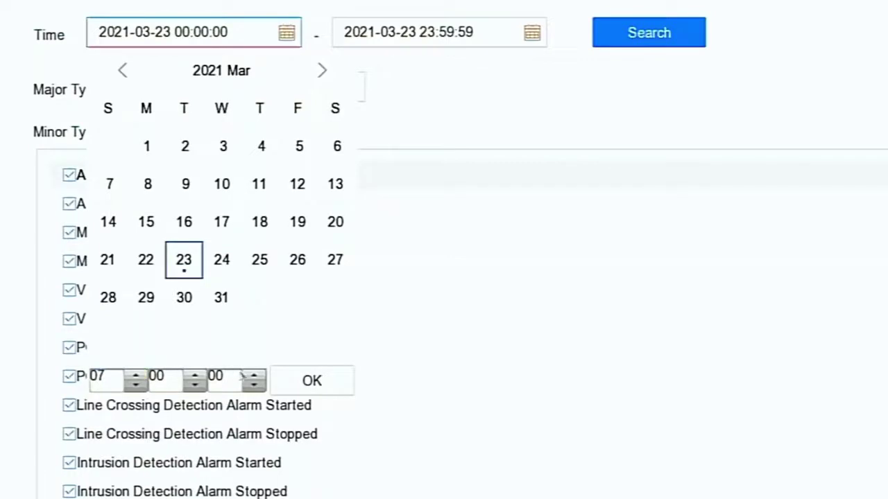
{"action": "left_click", "coordinate": [292, 383]}
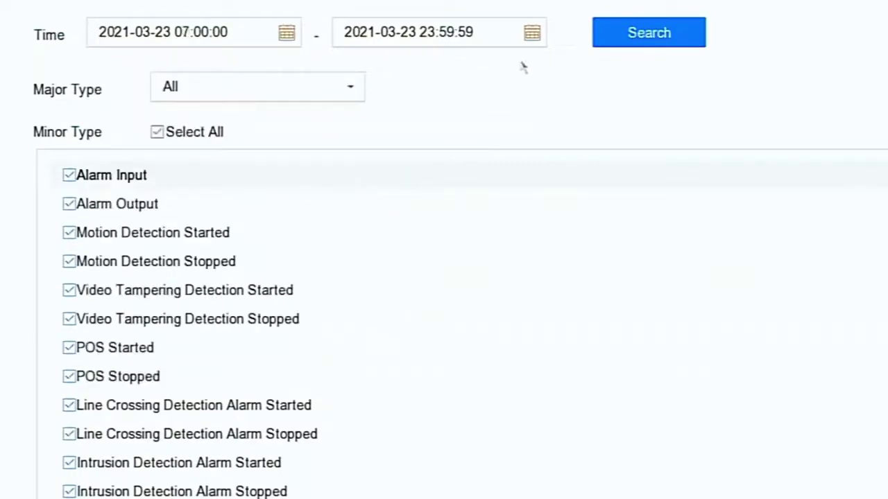
{"action": "left_click", "coordinate": [532, 33]}
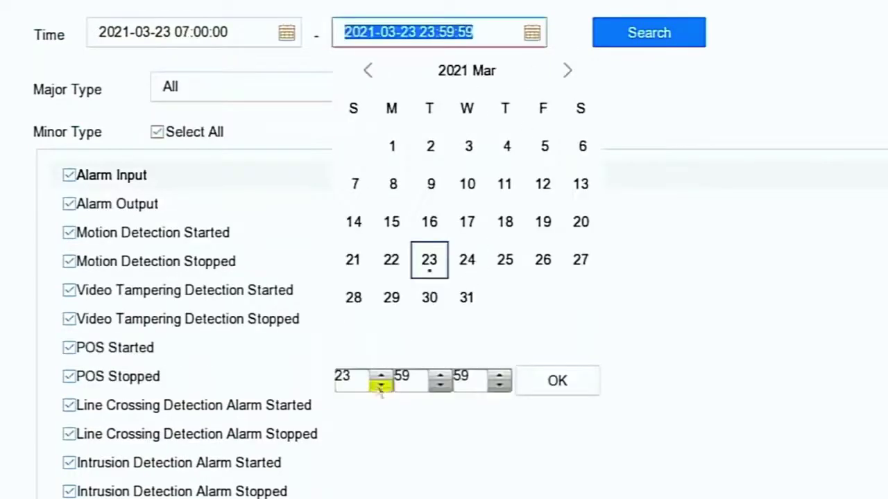
{"action": "left_click", "coordinate": [382, 385]}
{"action": "left_click", "coordinate": [381, 386]}
{"action": "left_click", "coordinate": [382, 386]}
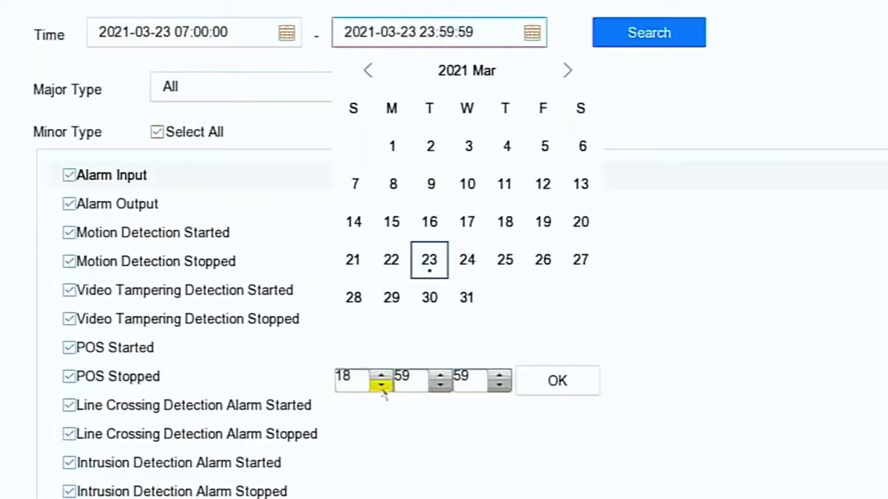
{"action": "left_click", "coordinate": [382, 385]}
{"action": "left_click", "coordinate": [557, 381]}
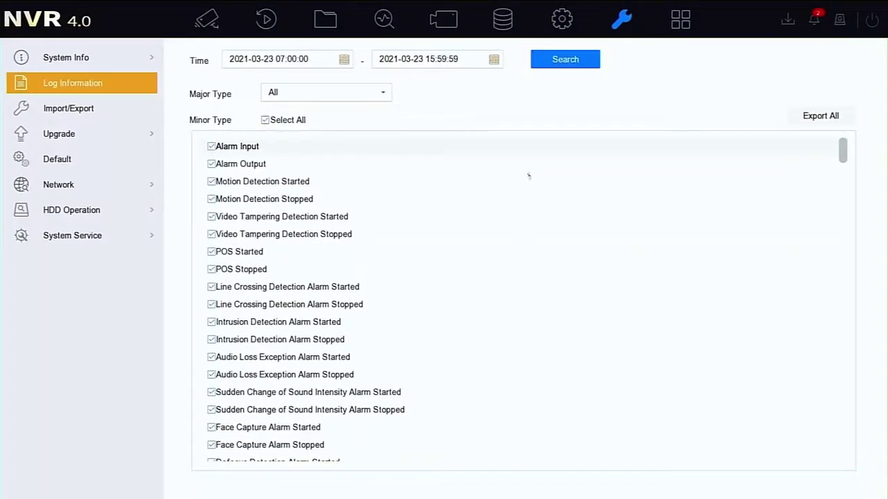
{"action": "left_click", "coordinate": [573, 64]}
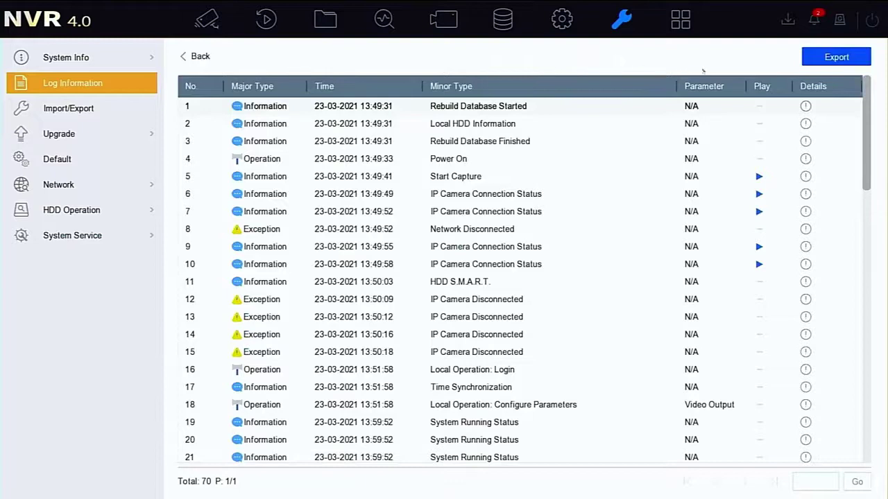
Step: Open the System Log Export dialog for the 70 found log entries
{"action": "left_click", "coordinate": [836, 57]}
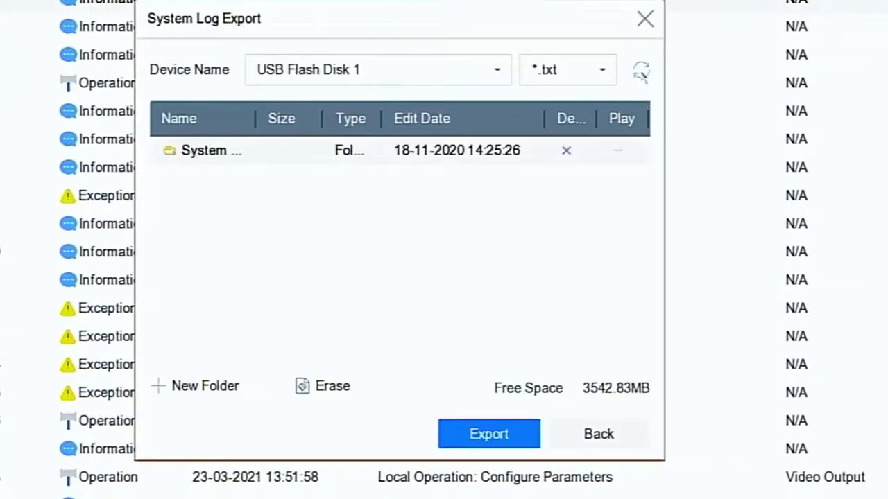
{"action": "left_click", "coordinate": [409, 75]}
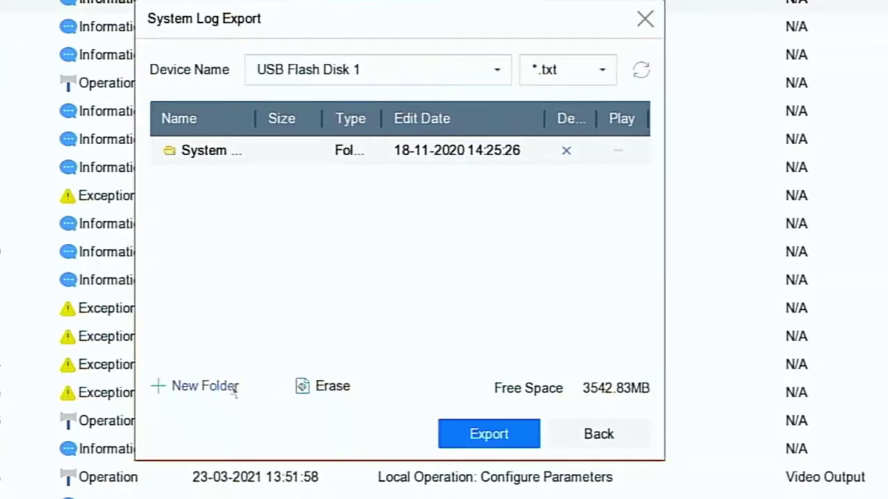
{"action": "left_click", "coordinate": [480, 434]}
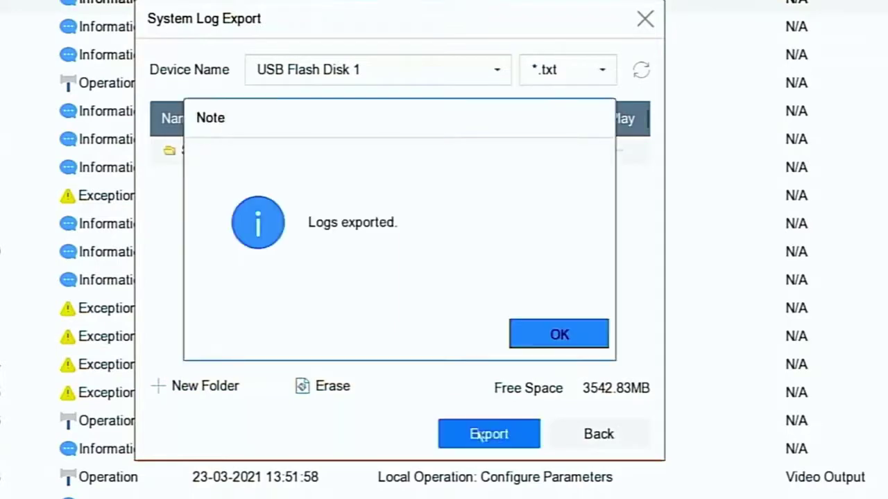
{"action": "left_click", "coordinate": [540, 340]}
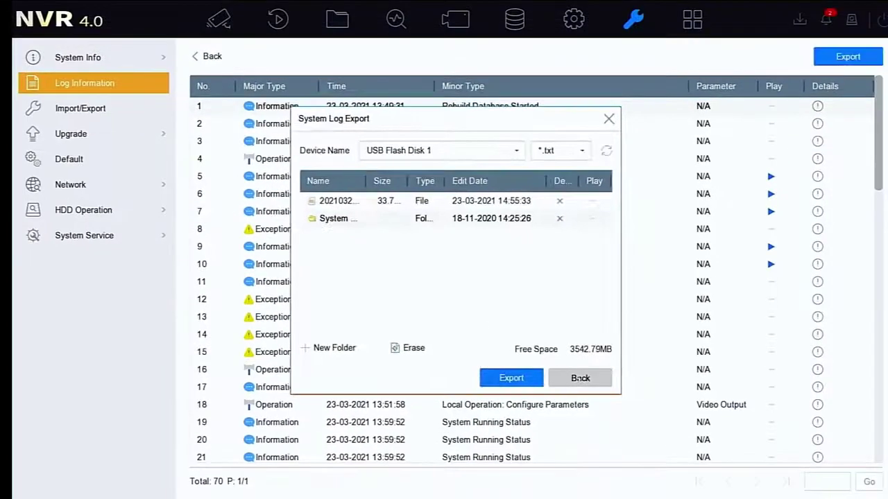
{"action": "left_click", "coordinate": [599, 434]}
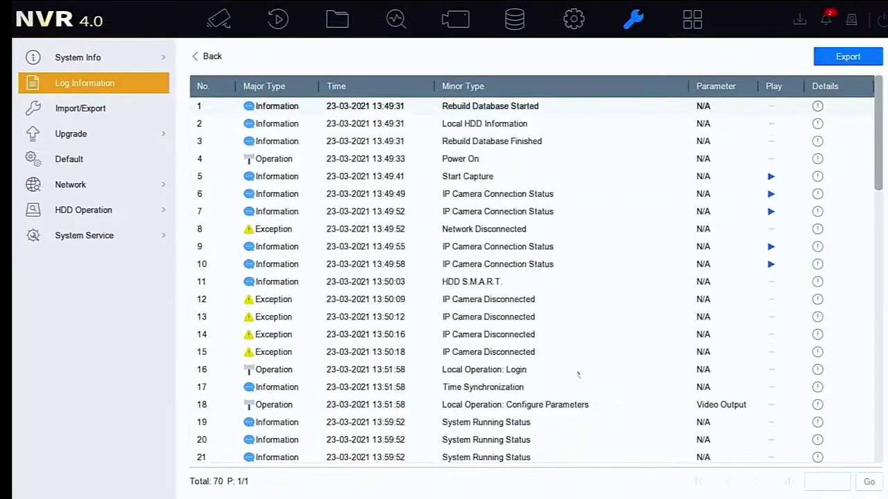
Step: Search the same time range with Major Type set to Operation
{"action": "left_click", "coordinate": [208, 56]}
{"action": "left_click", "coordinate": [333, 92]}
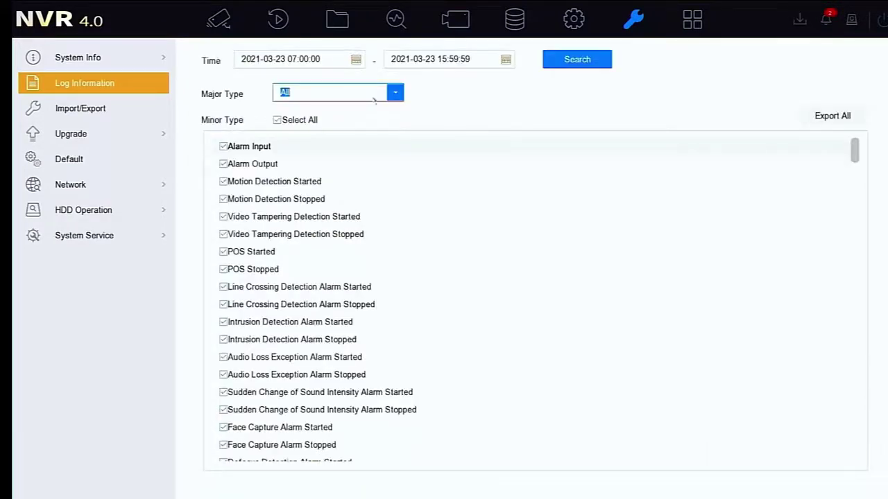
{"action": "left_click", "coordinate": [393, 92]}
{"action": "left_click", "coordinate": [286, 178]}
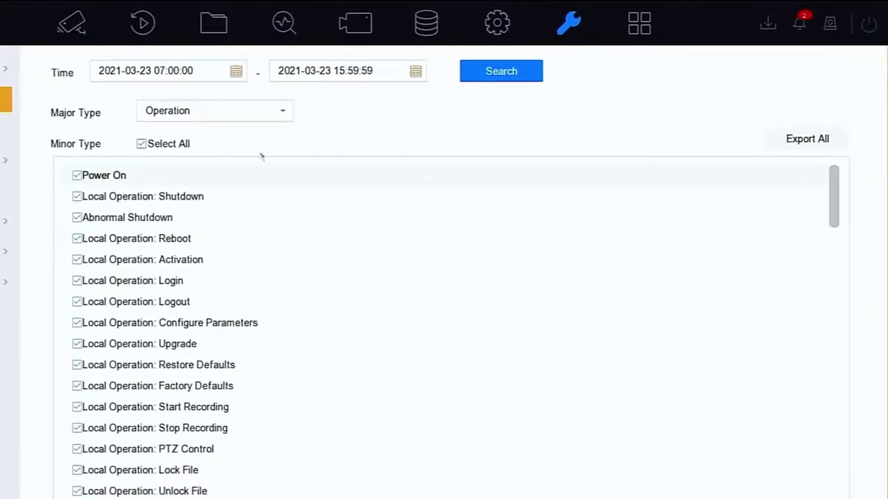
{"action": "left_click", "coordinate": [531, 73]}
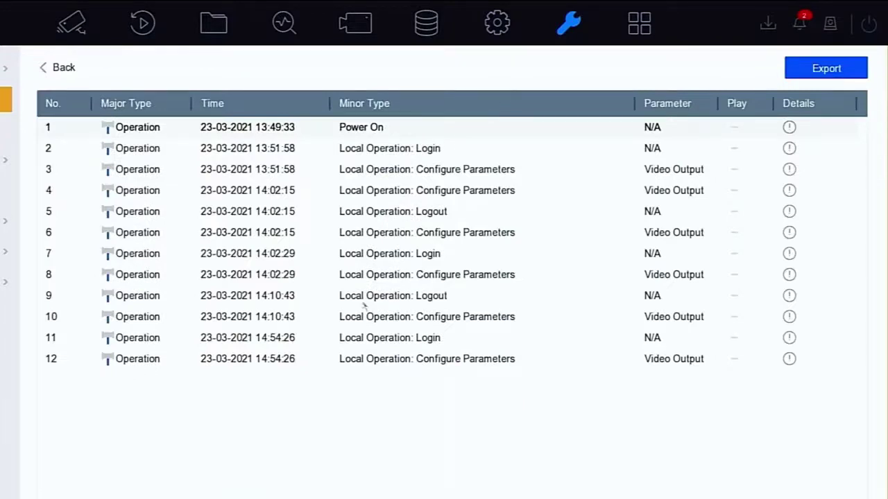
Step: Return to Live View and show Camera 01 full screen
{"action": "left_click", "coordinate": [59, 67]}
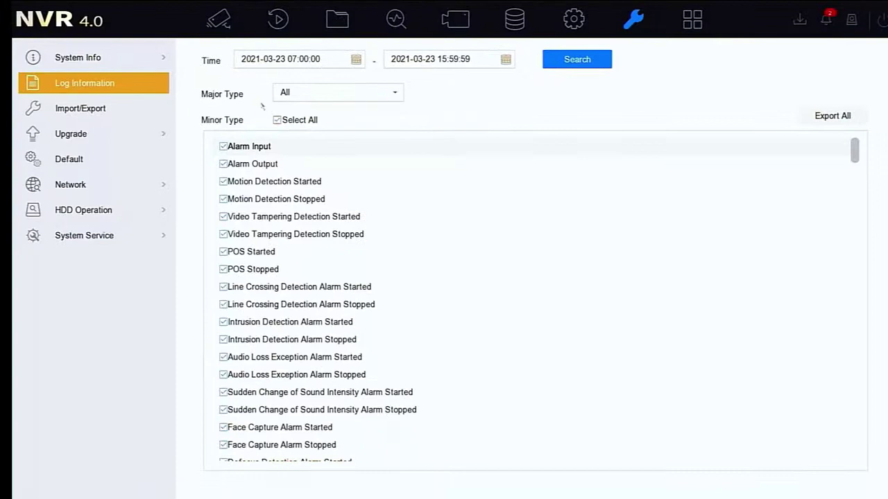
{"action": "left_click", "coordinate": [217, 20]}
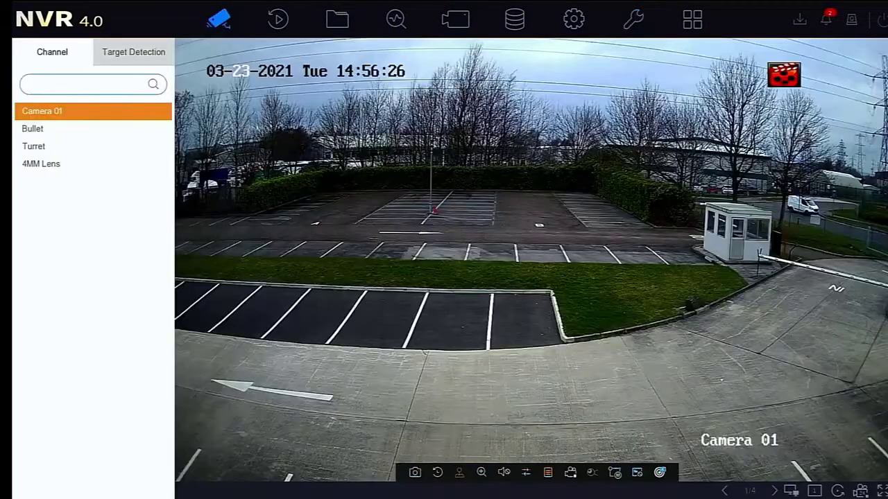
{"action": "double_click", "coordinate": [284, 151]}
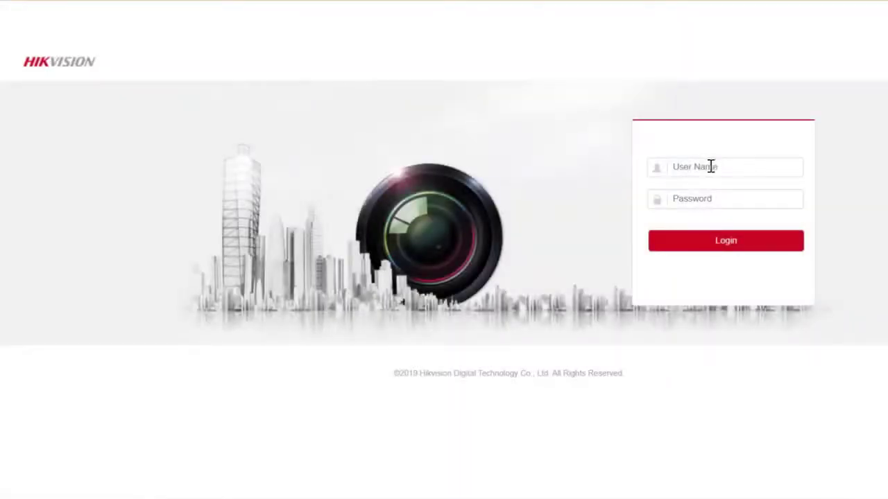
Step: Log in to the web interface with the saved credentials and open Configuration's Local page
{"action": "left_click", "coordinate": [712, 166]}
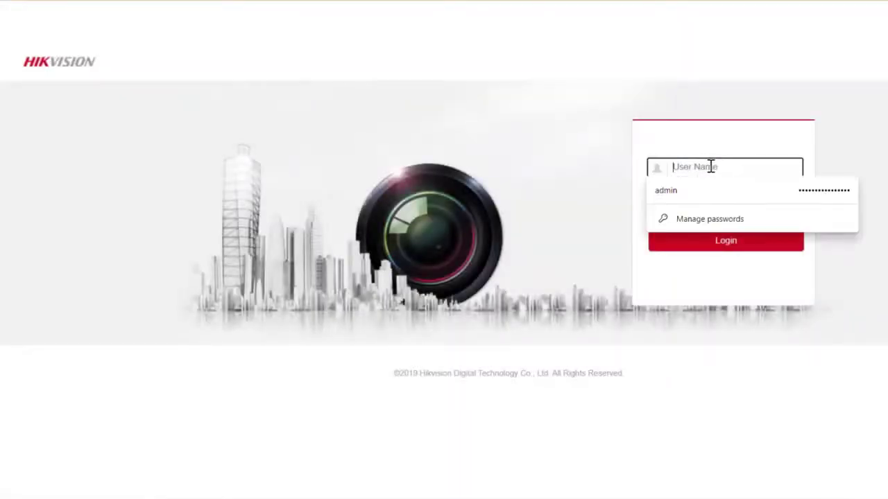
{"action": "left_click", "coordinate": [712, 192]}
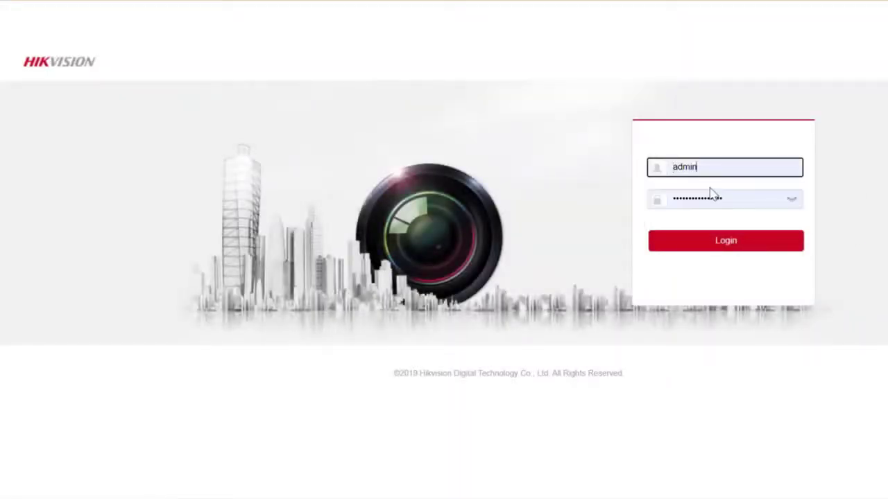
{"action": "left_click", "coordinate": [732, 243]}
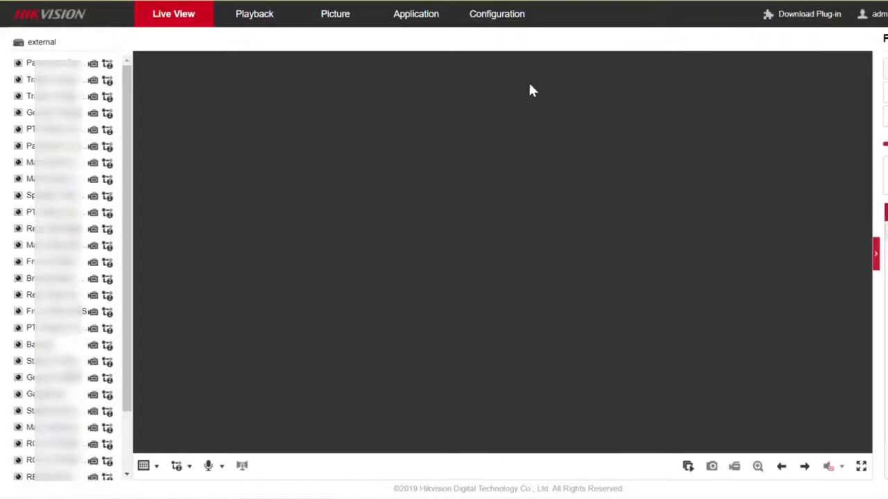
{"action": "left_click", "coordinate": [496, 20]}
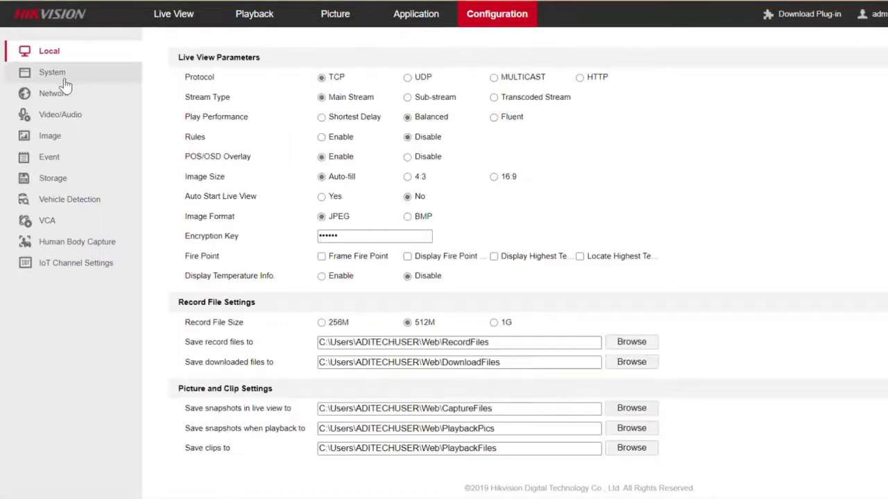
Step: Under System > Maintenance > Log, search All Types for 2021-03-22, returning 2000 items
{"action": "left_click", "coordinate": [55, 75]}
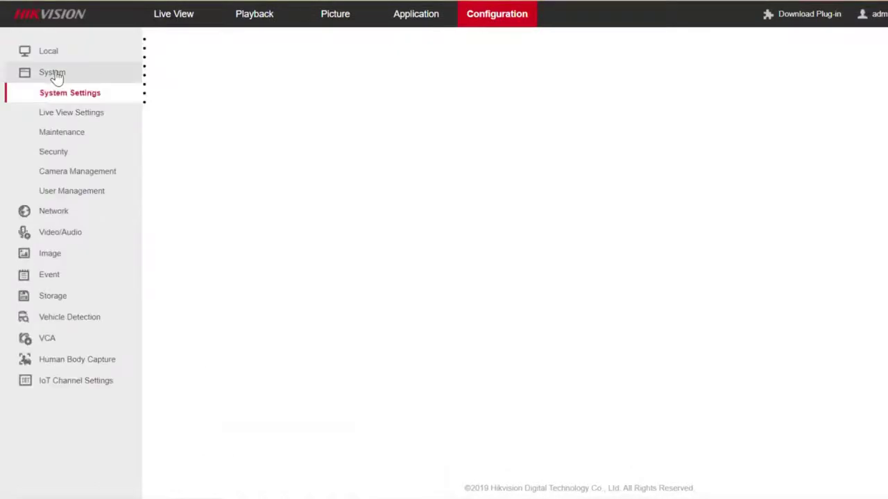
{"action": "left_click", "coordinate": [75, 139]}
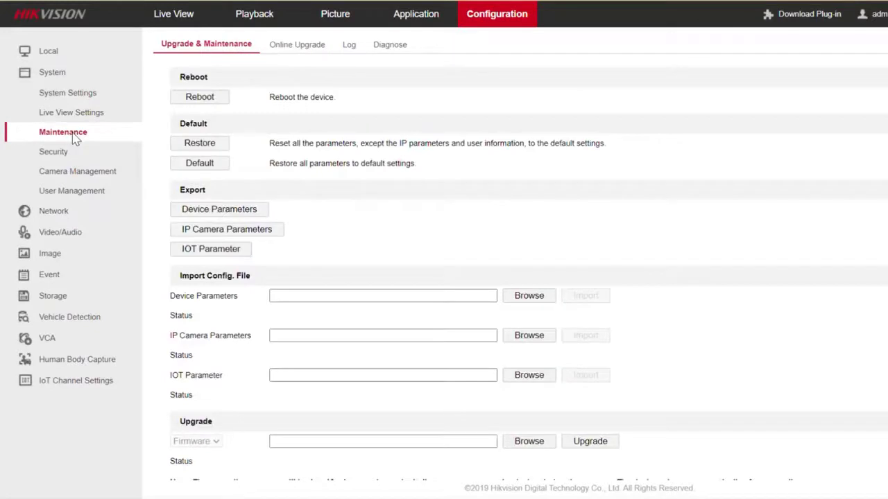
{"action": "left_click", "coordinate": [350, 47]}
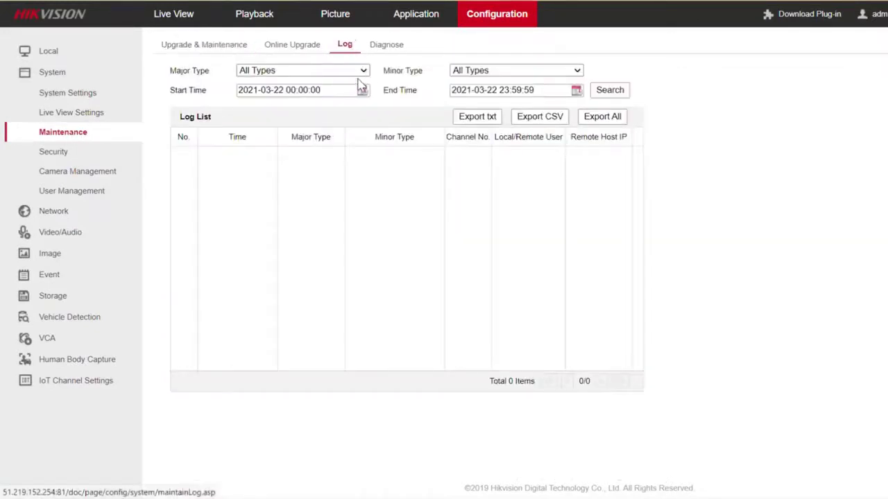
{"action": "left_click", "coordinate": [611, 90]}
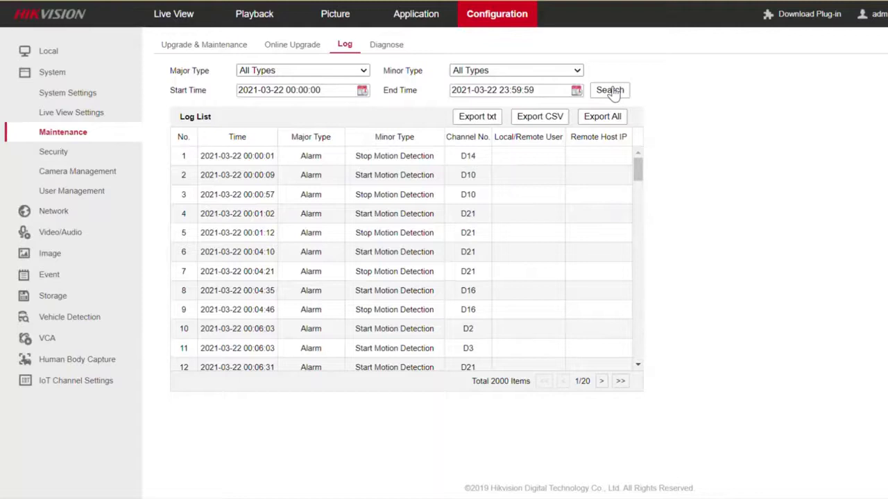
Step: Filter the logs to Major Type Operation and Minor Type Remote: PTZ Control
{"action": "left_click", "coordinate": [363, 72]}
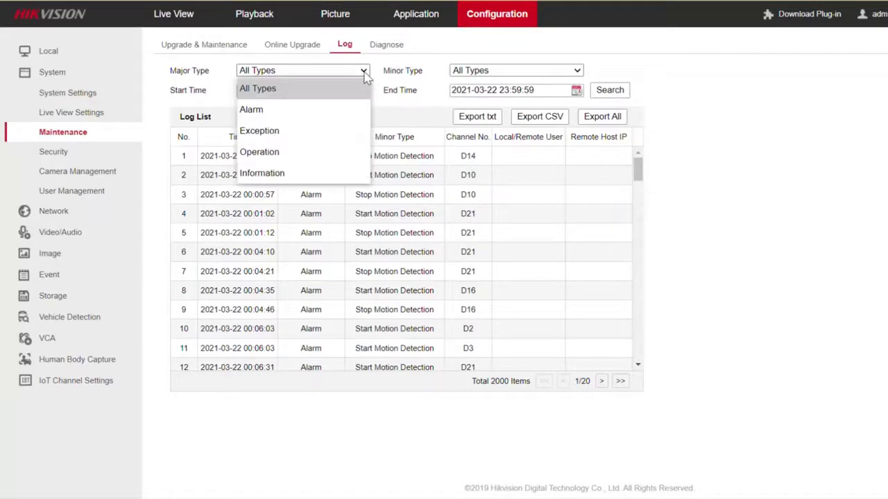
{"action": "left_click", "coordinate": [307, 152]}
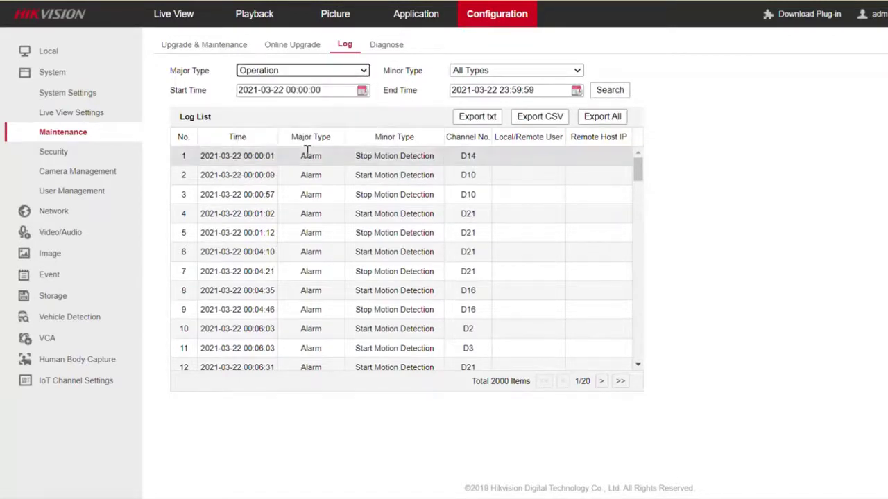
{"action": "left_click", "coordinate": [525, 72]}
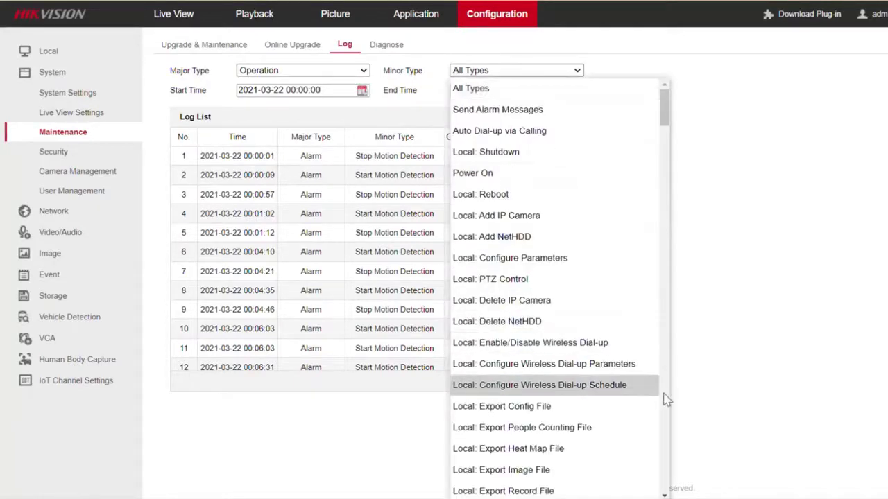
{"action": "scroll", "coordinate": [666, 400], "scroll_direction": "down", "scroll_amount": 6}
{"action": "scroll", "coordinate": [666, 401], "scroll_direction": "down", "scroll_amount": 6}
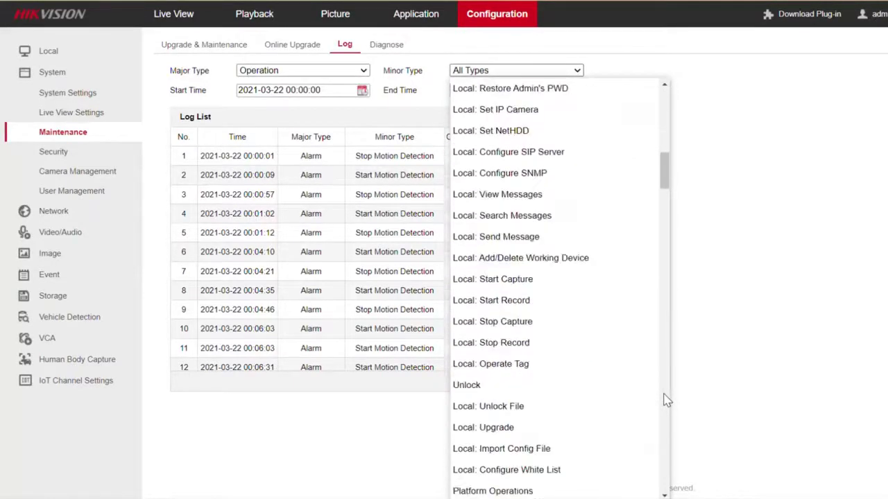
{"action": "scroll", "coordinate": [665, 401], "scroll_direction": "down", "scroll_amount": 6}
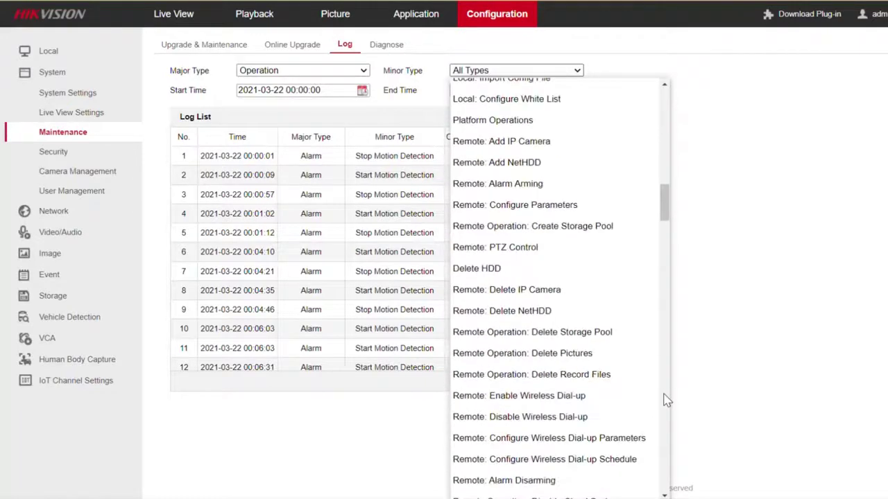
{"action": "left_click", "coordinate": [568, 247]}
Step: Set the start date to 2021-03-18, search, and export the 5 entries as Log.txt
{"action": "left_click", "coordinate": [361, 91]}
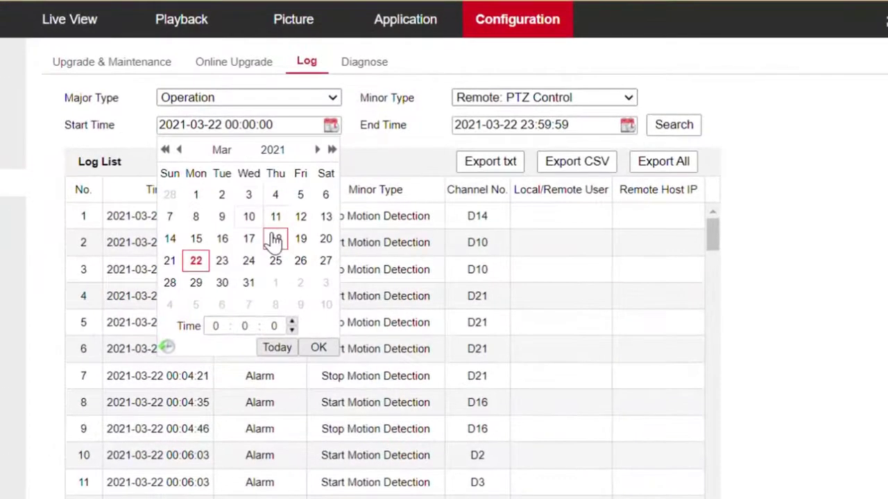
{"action": "left_click", "coordinate": [322, 172]}
{"action": "left_click", "coordinate": [319, 348]}
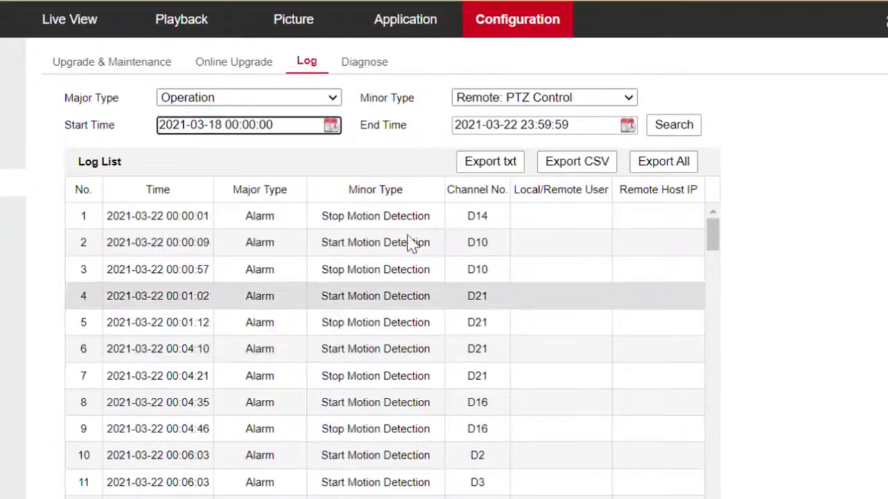
{"action": "left_click", "coordinate": [670, 132]}
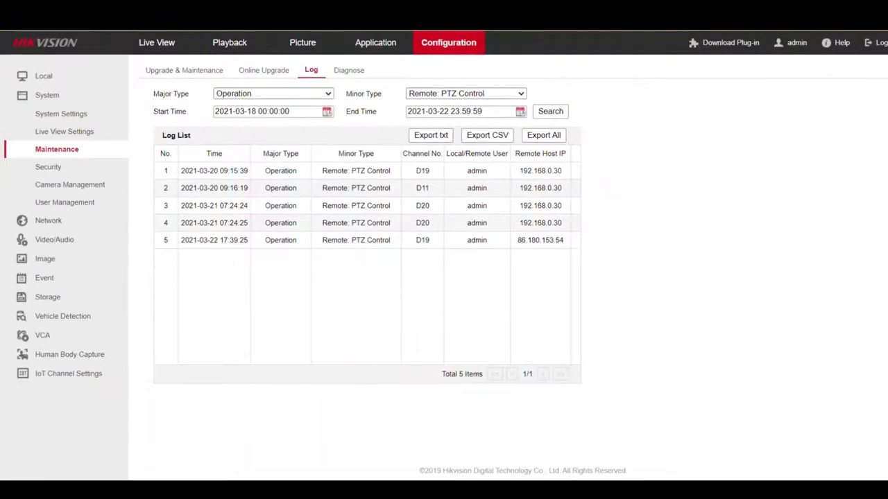
{"action": "left_click", "coordinate": [436, 139]}
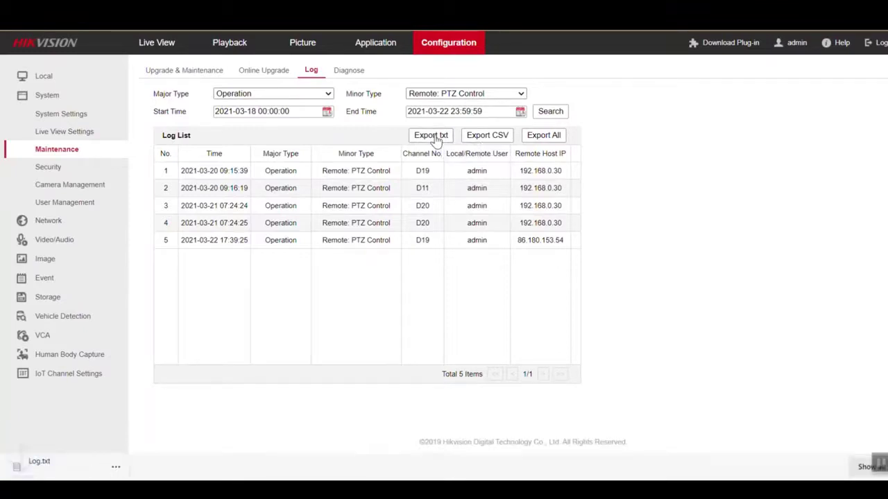
Step: Open the downloaded Log.txt to review its five PTZ control entries, then close the editor
{"action": "left_click", "coordinate": [43, 472]}
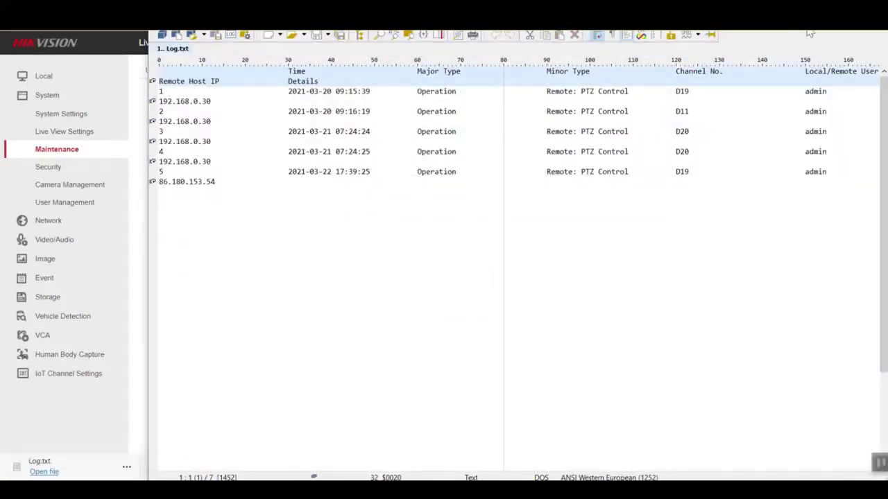
{"action": "key", "text": "alt+F4"}
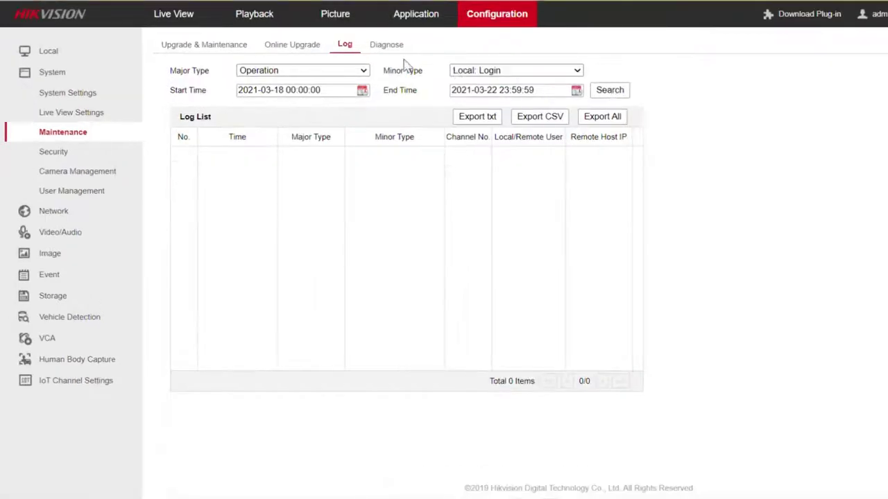
Step: Filter the logs to Alarm / GJD Alarm Host Event for 2021-03-18 to 03-22 and search
{"action": "left_click", "coordinate": [363, 70]}
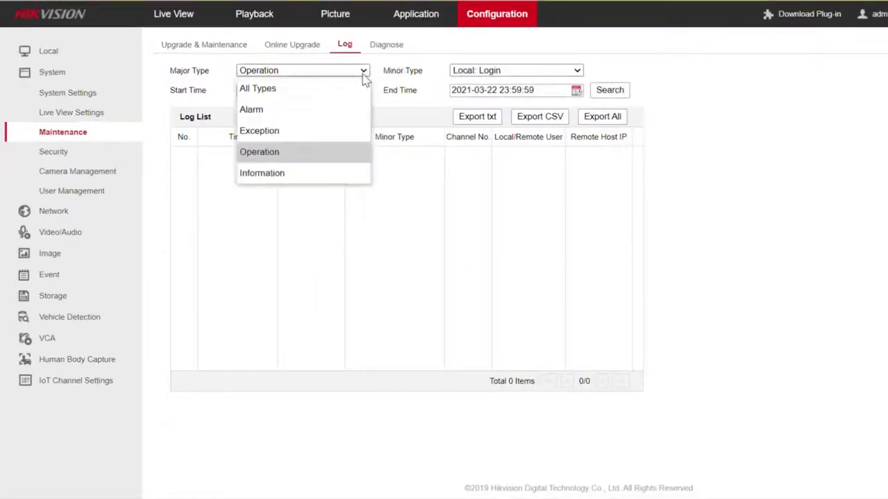
{"action": "left_click", "coordinate": [330, 118]}
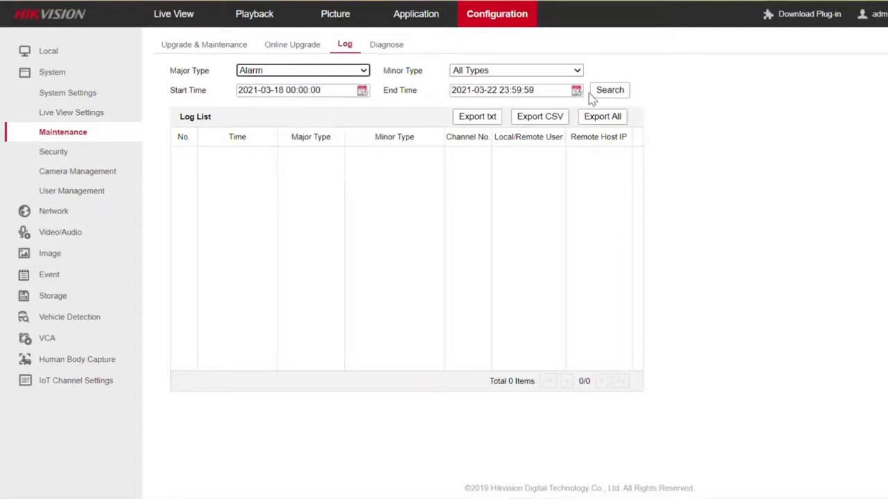
{"action": "left_click", "coordinate": [576, 70]}
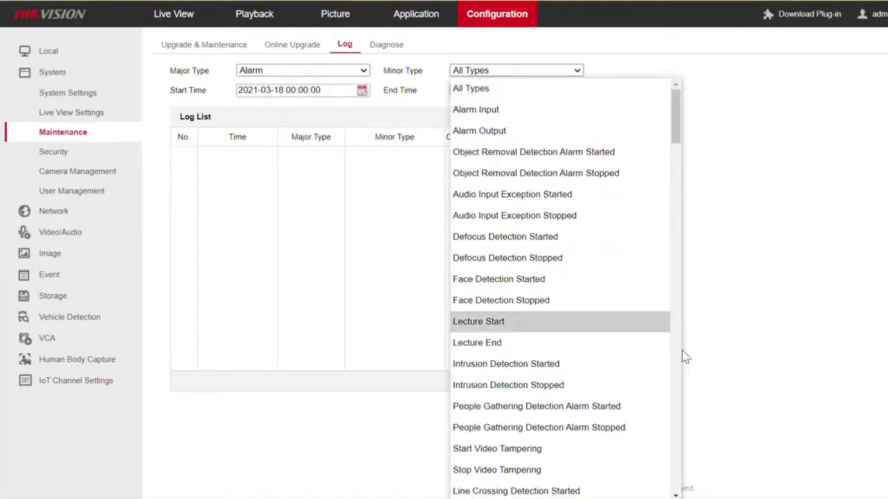
{"action": "scroll", "coordinate": [679, 367], "scroll_direction": "down", "scroll_amount": 5}
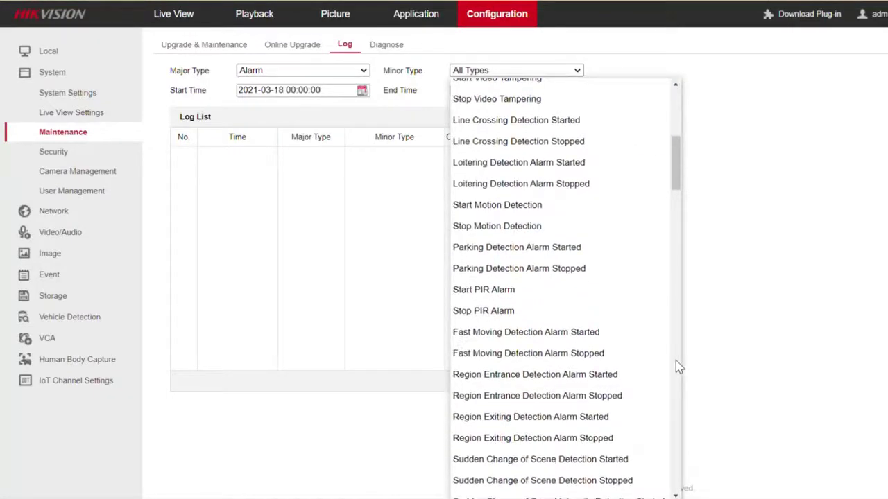
{"action": "scroll", "coordinate": [678, 366], "scroll_direction": "down", "scroll_amount": 5}
{"action": "scroll", "coordinate": [680, 368], "scroll_direction": "down", "scroll_amount": 5}
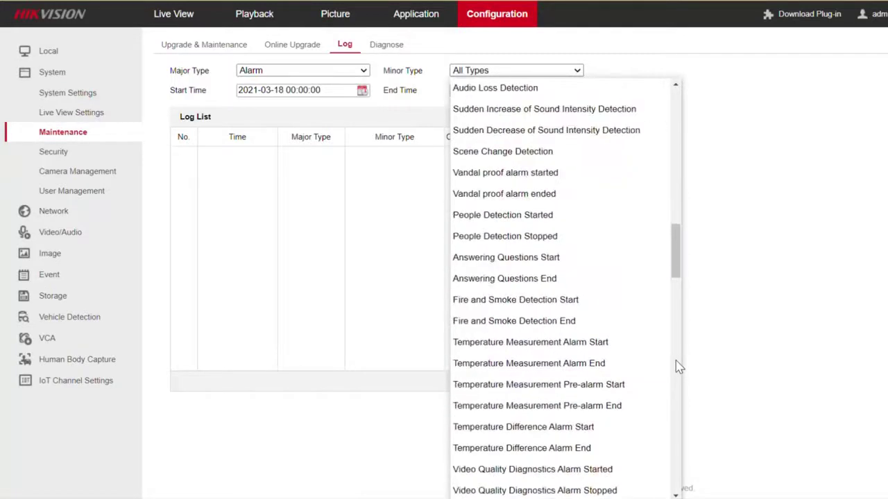
{"action": "scroll", "coordinate": [679, 368], "scroll_direction": "down", "scroll_amount": 5}
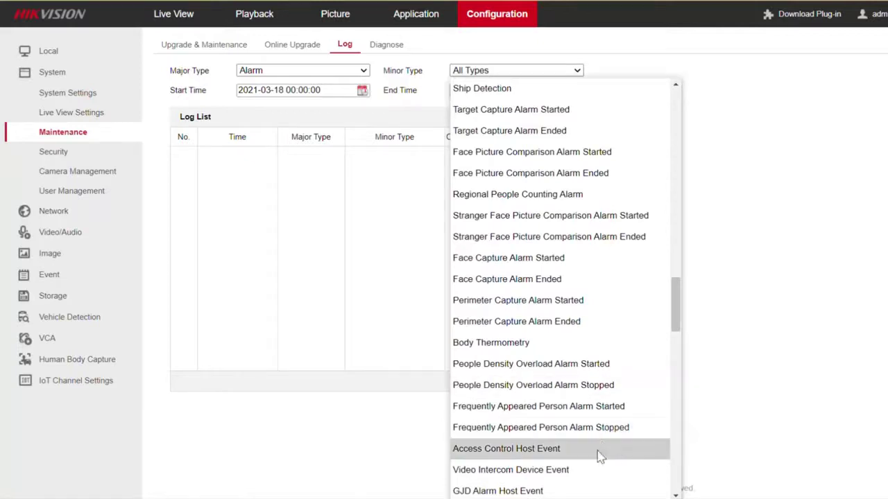
{"action": "left_click", "coordinate": [594, 490]}
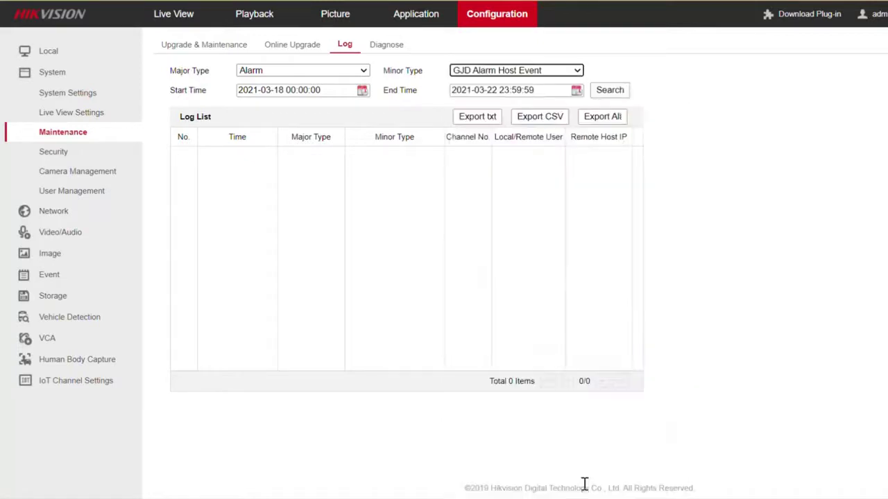
{"action": "left_click", "coordinate": [617, 92]}
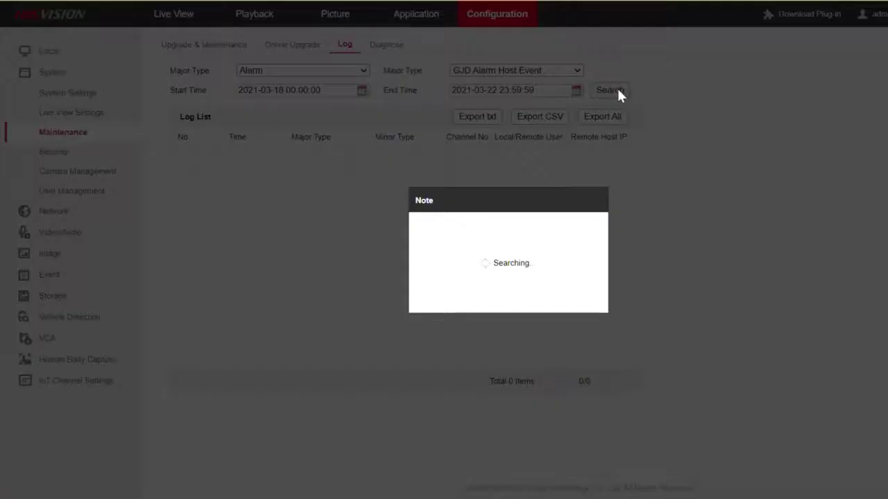